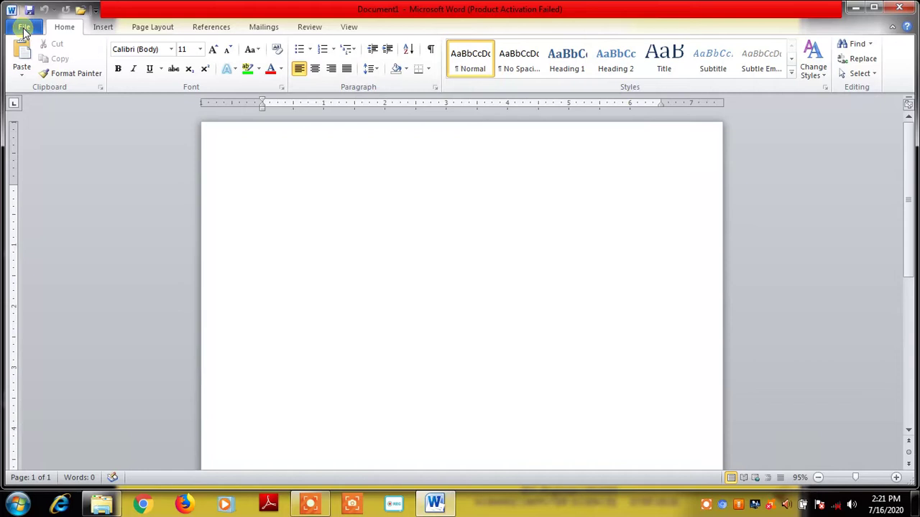
left_click(25, 28)
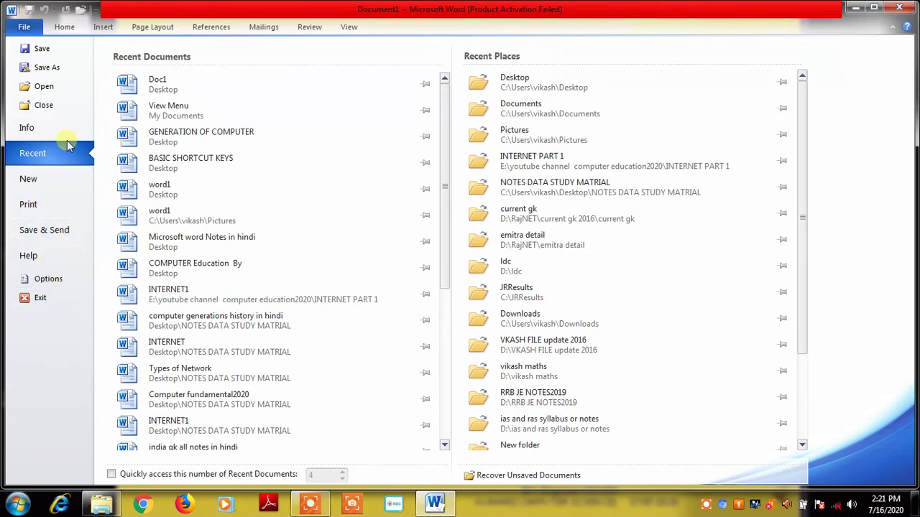
left_click(35, 28)
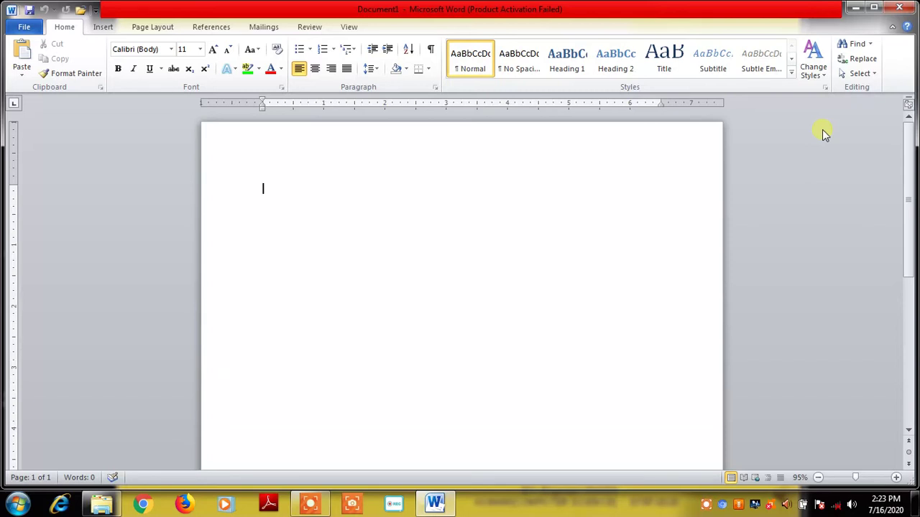
left_click_drag(909, 189, 912, 162)
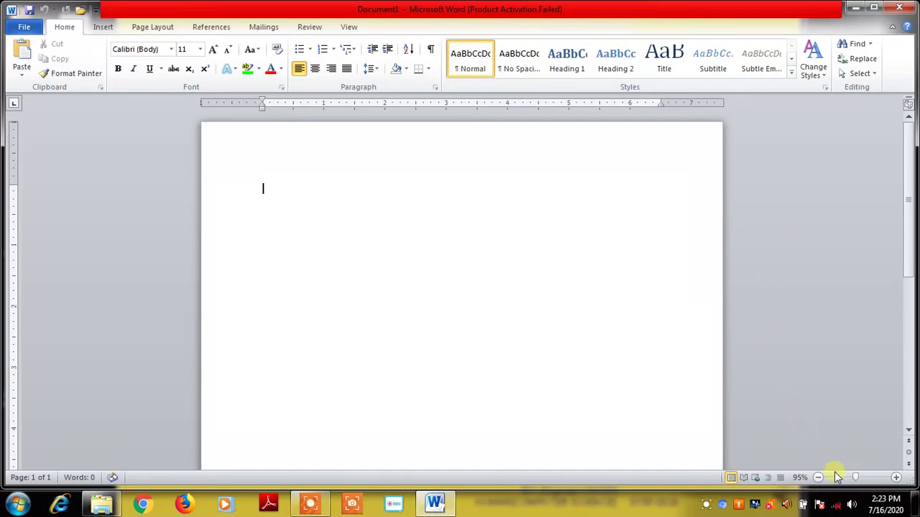
- Zoom the blank page in to 500%, out to 21%, and set the zoom to 100%
left_click(884, 480)
left_click(885, 480)
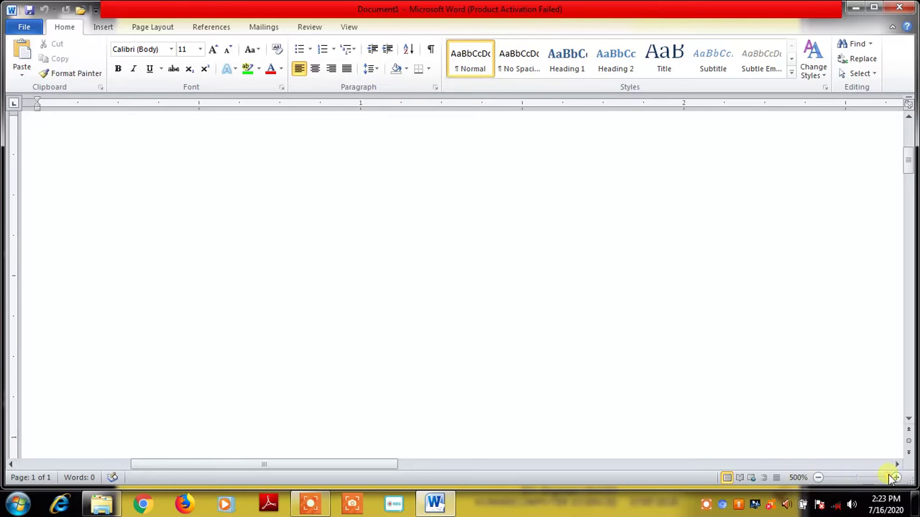
left_click(857, 478)
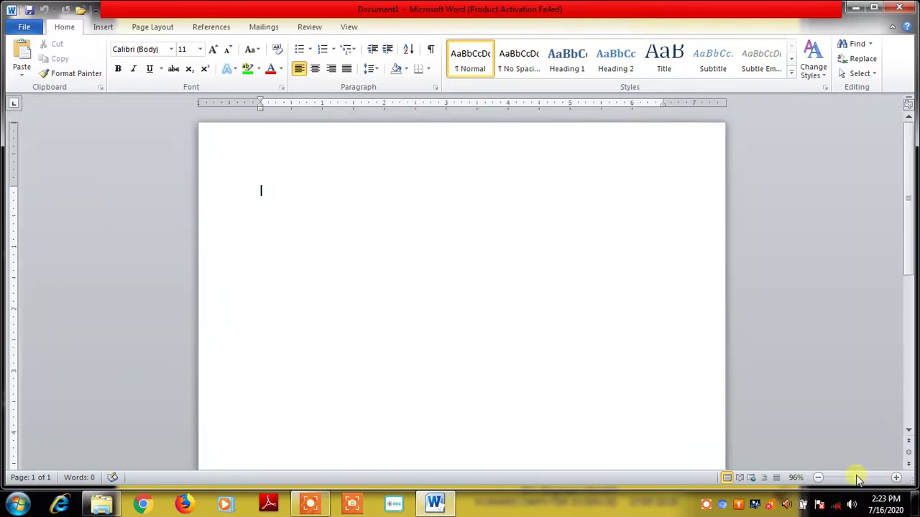
left_click(862, 478)
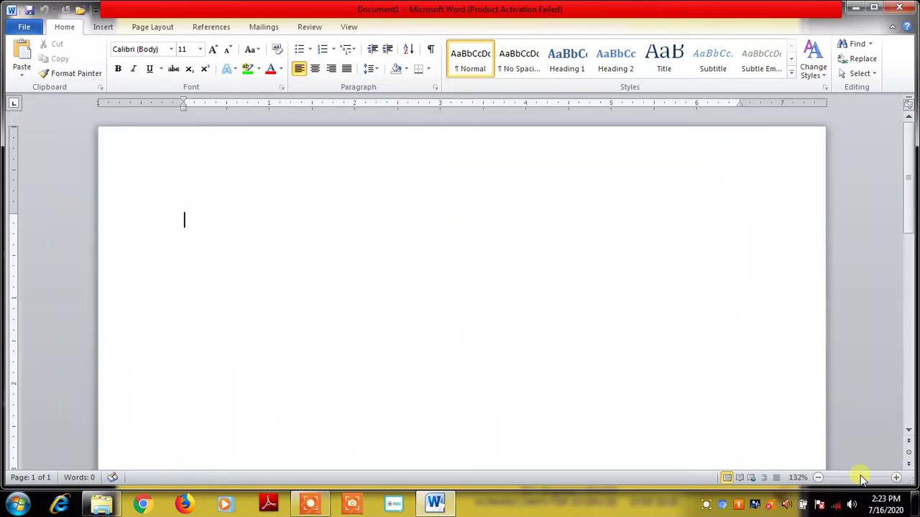
left_click(857, 479)
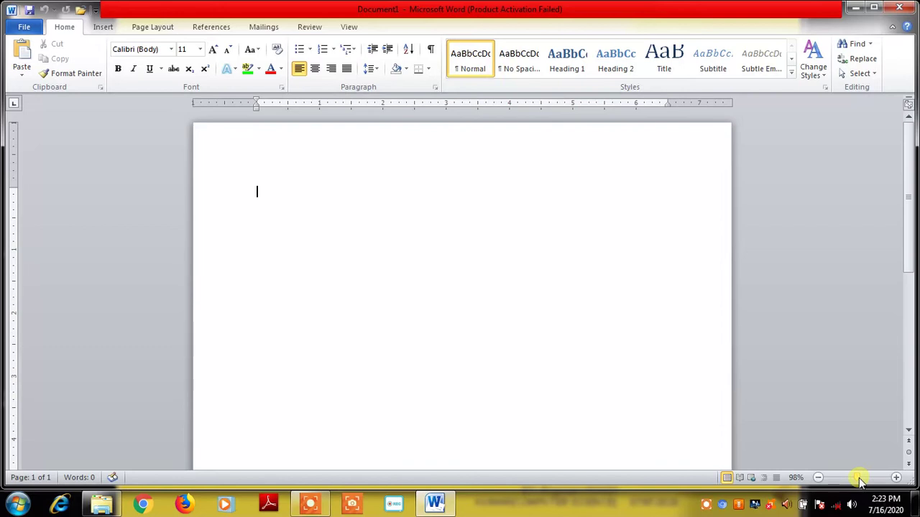
left_click(828, 479)
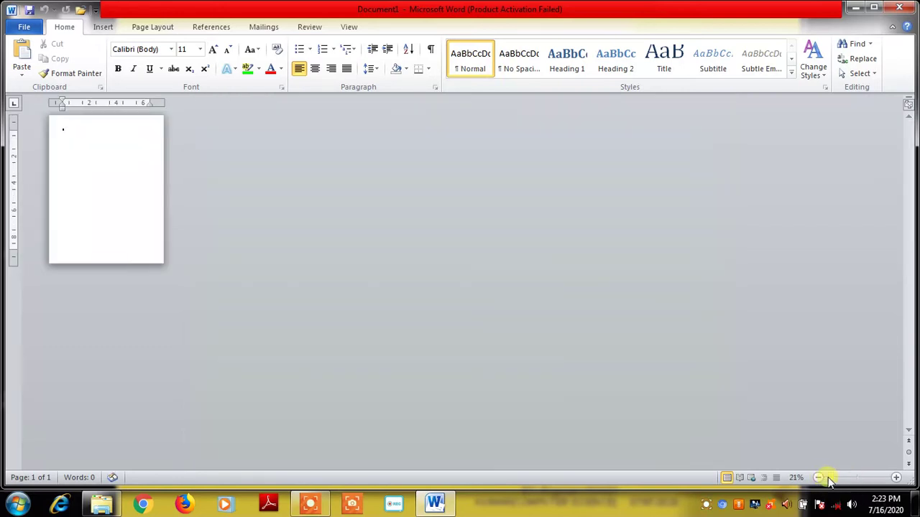
left_click_drag(828, 480, 857, 478)
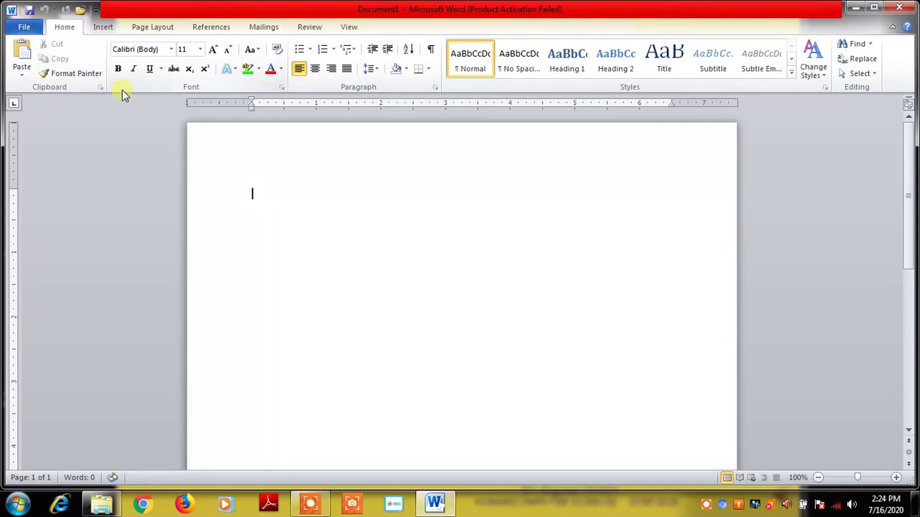
- Save the blank document to the Desktop as a Word Document, using the author's first name as the file name
left_click(26, 27)
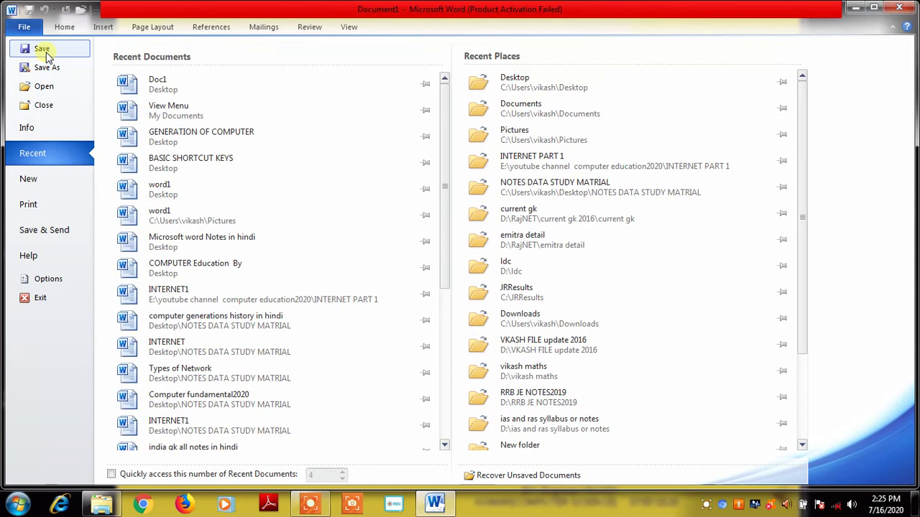
left_click(47, 56)
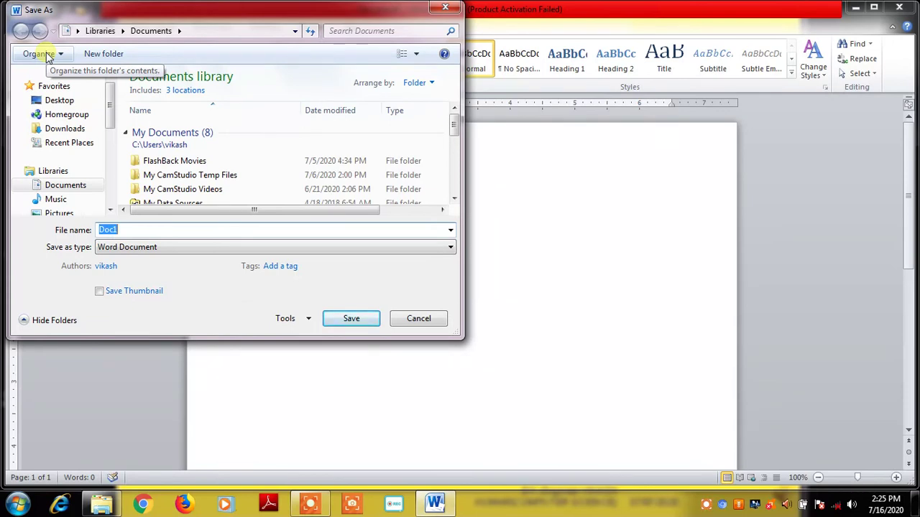
type("VIKASH")
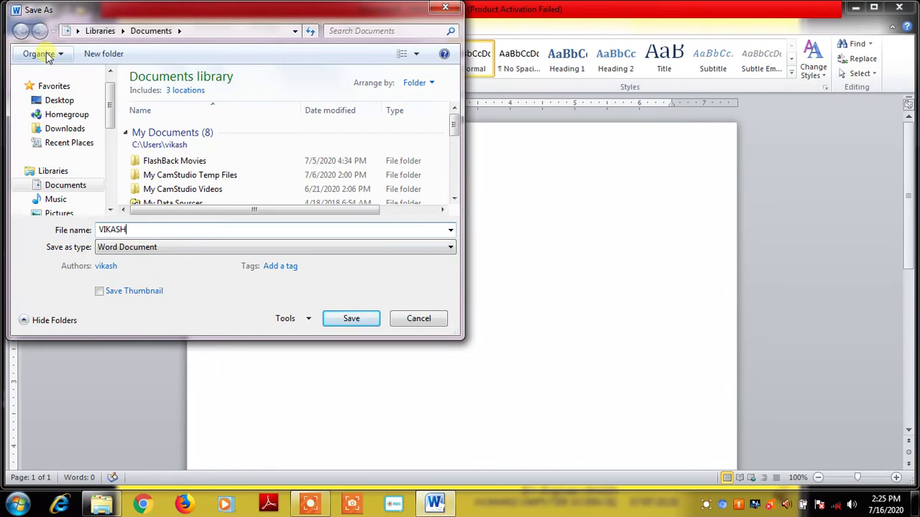
left_click(70, 104)
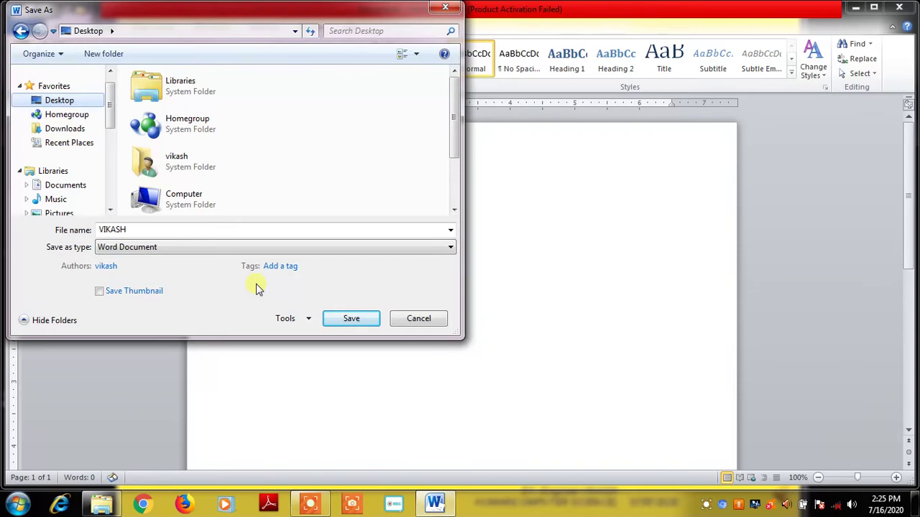
left_click(350, 317)
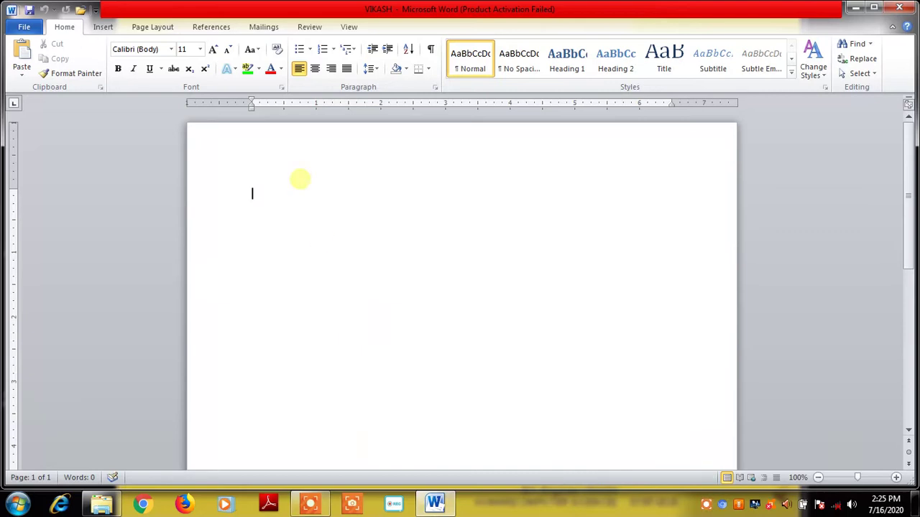
- Enter the author's full name on the first line of the page and save the document
type("IKASH KUMAR")
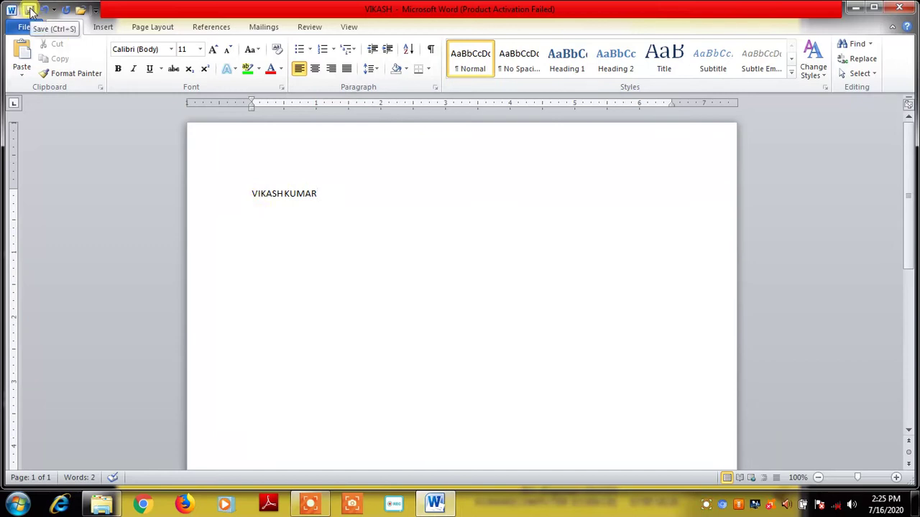
left_click(30, 10)
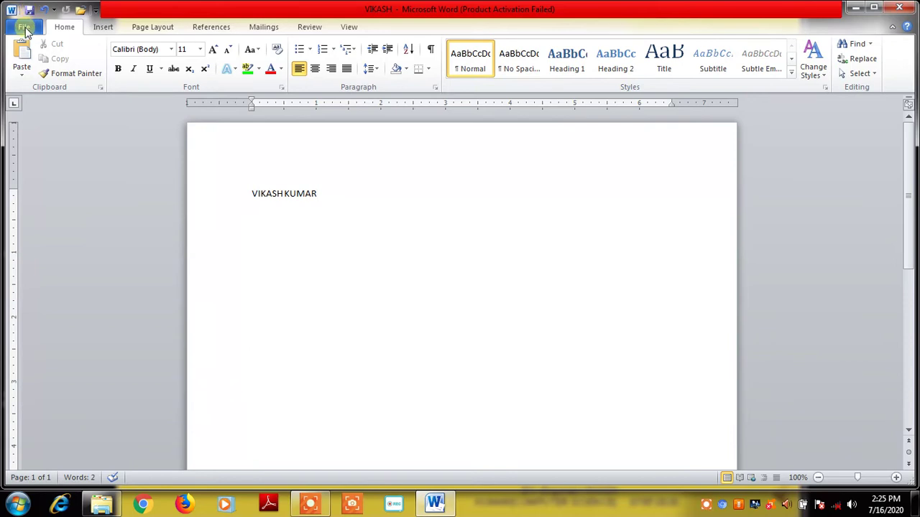
left_click(23, 27)
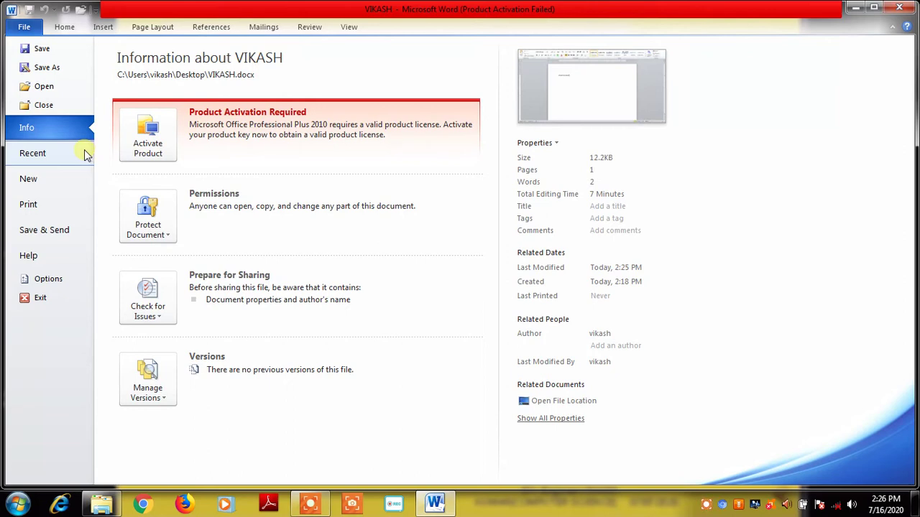
left_click(50, 51)
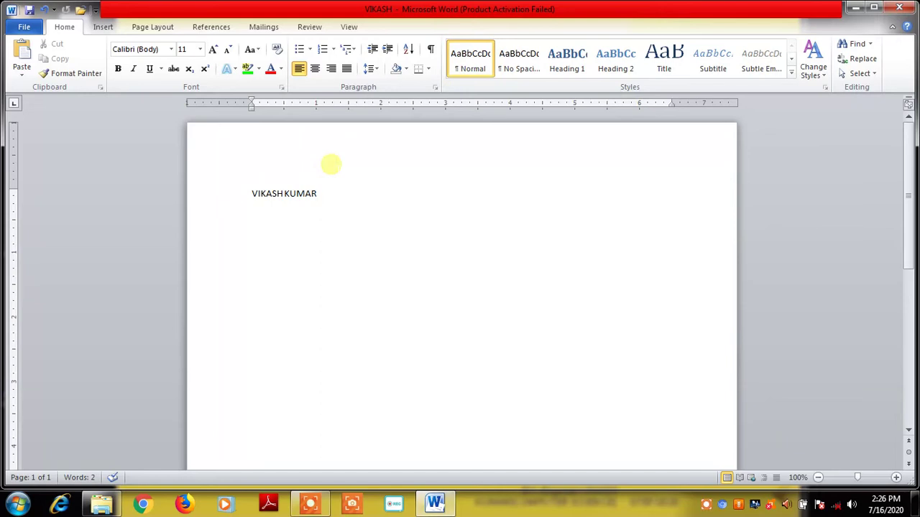
- Save a copy of the document to Local Disk (D:) under the same file name
left_click(22, 27)
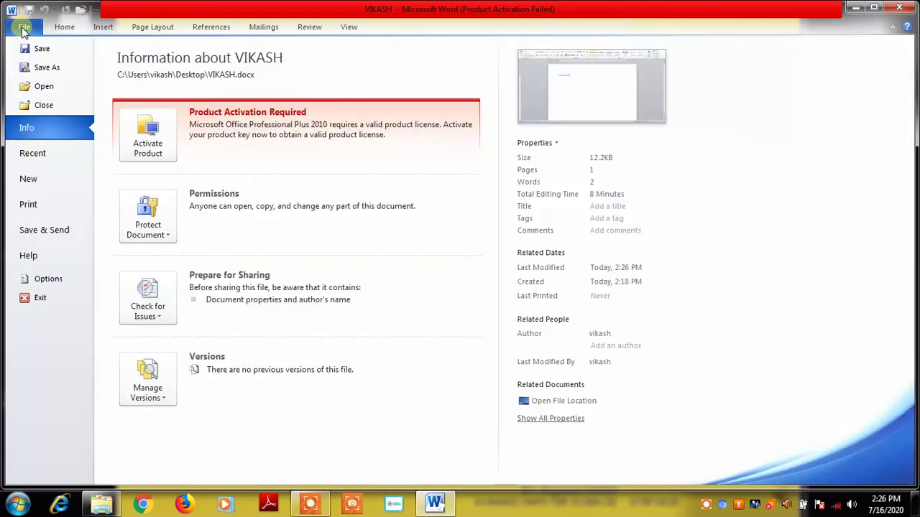
left_click(45, 69)
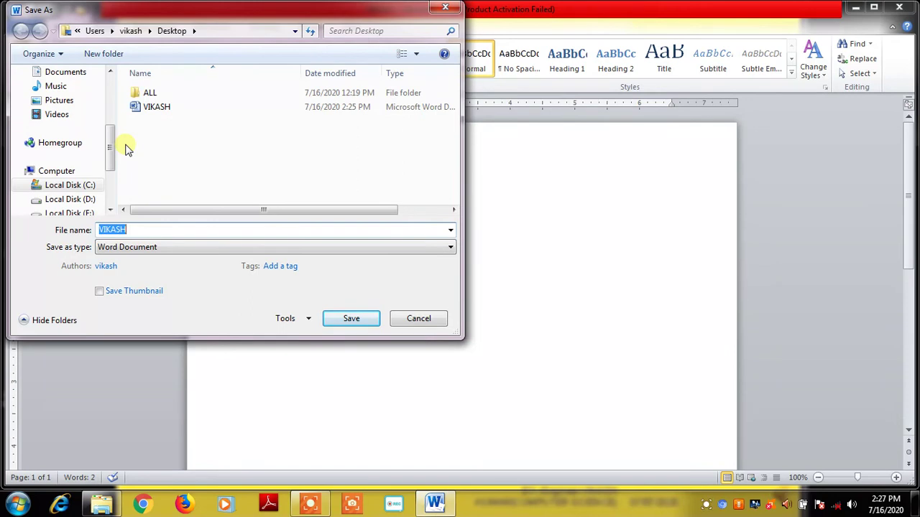
left_click_drag(111, 150, 112, 163)
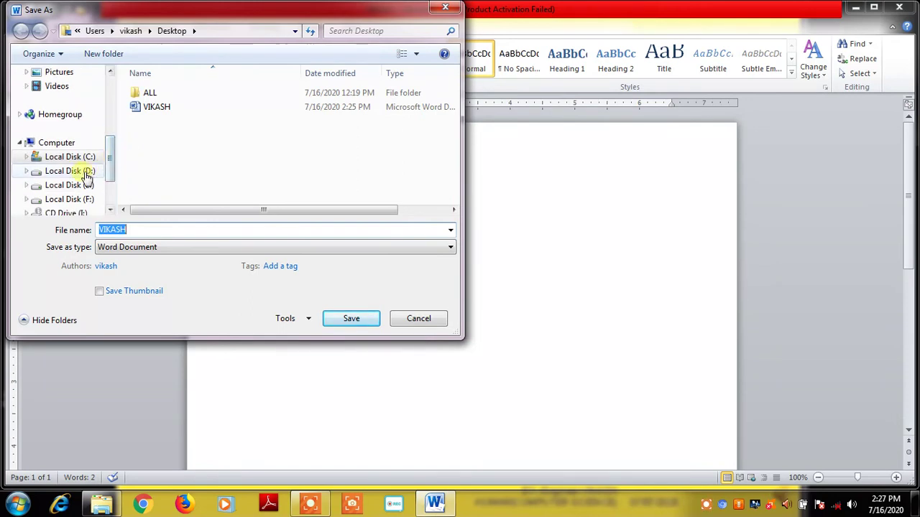
left_click(63, 171)
left_click(347, 319)
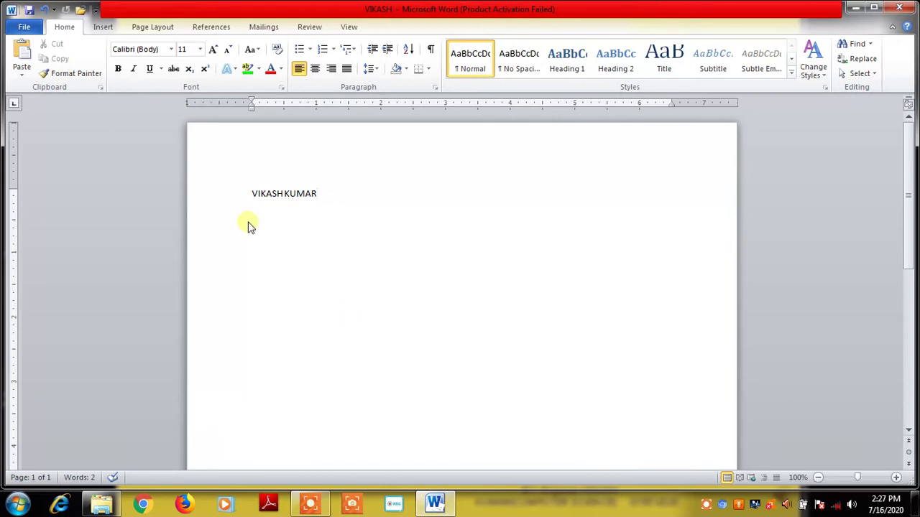
- Try to save the document to the Desktop under the existing file name, without replacing the existing file
left_click(25, 26)
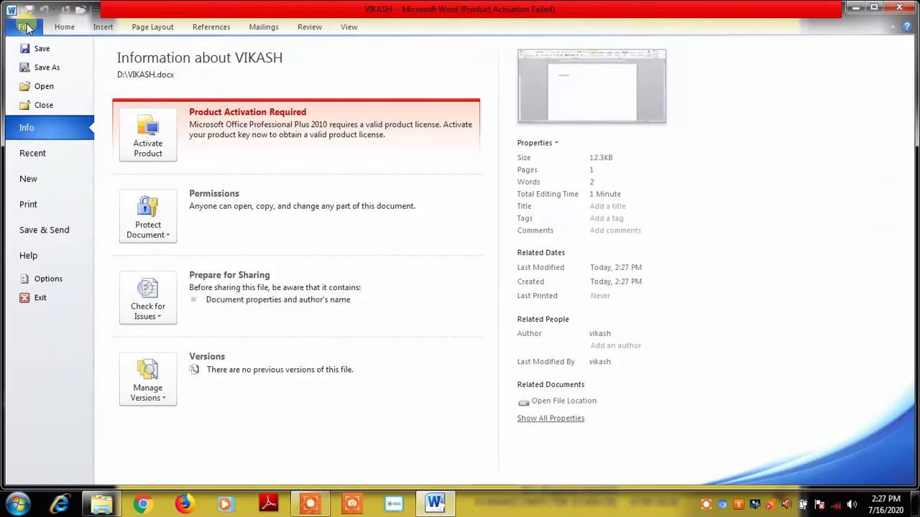
left_click(43, 68)
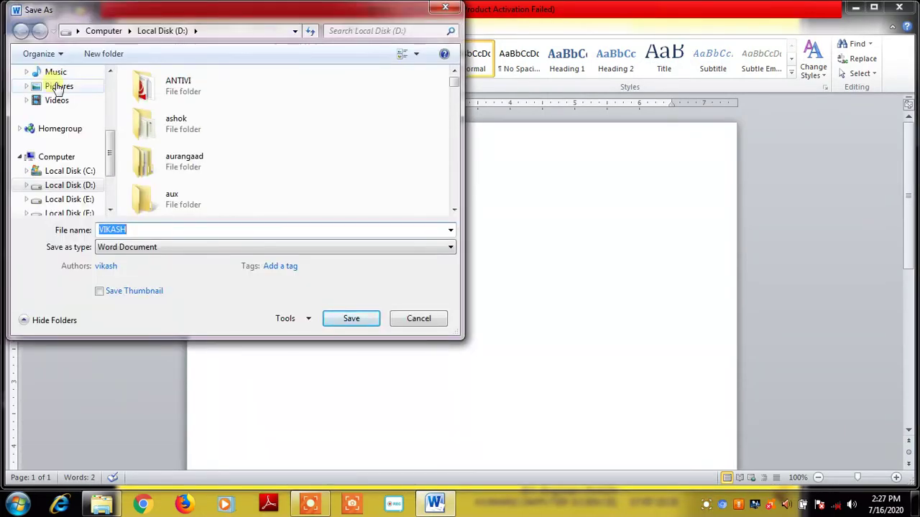
left_click_drag(110, 150, 109, 98)
left_click(68, 122)
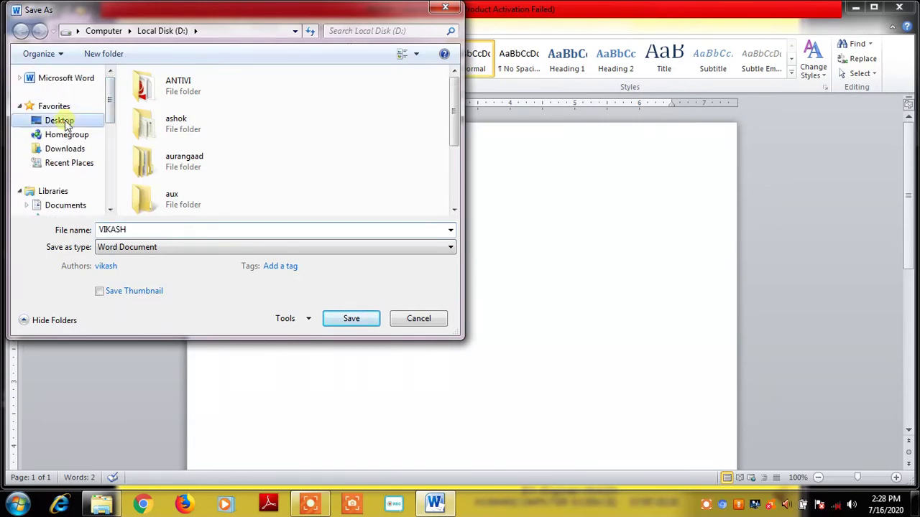
left_click(344, 322)
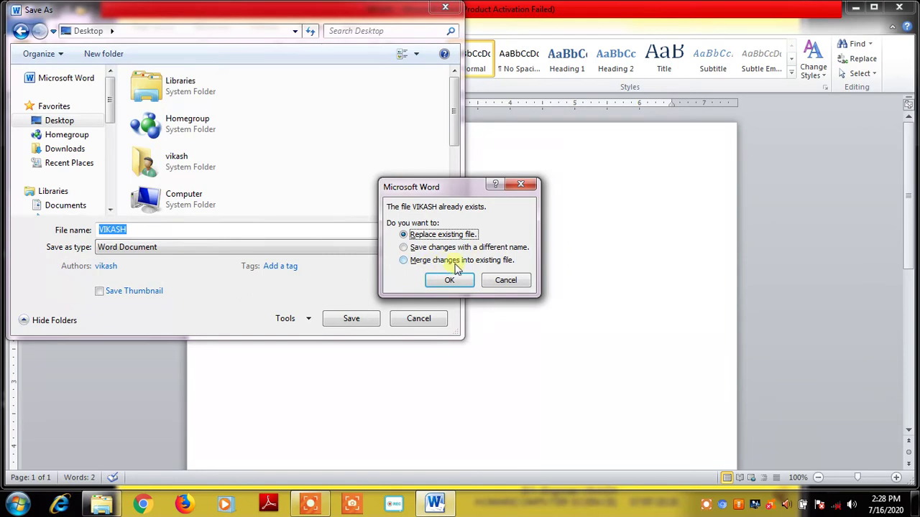
left_click(508, 284)
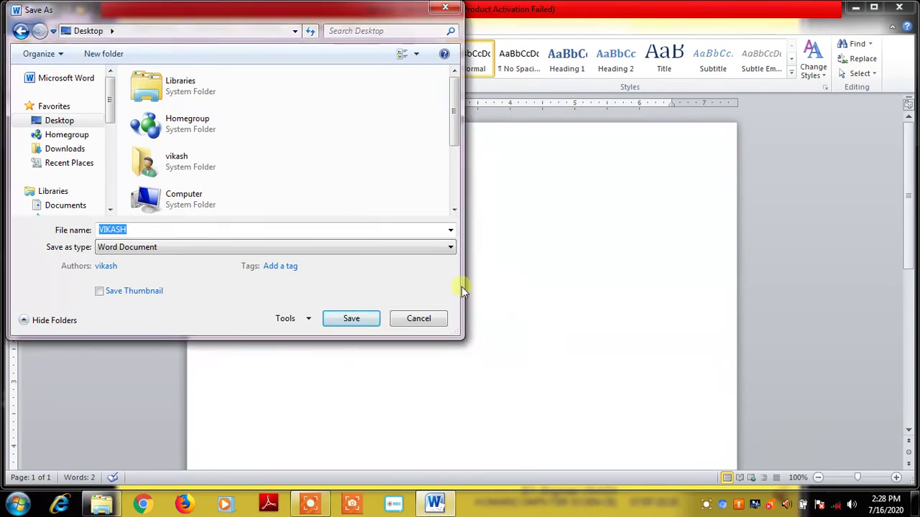
left_click(432, 318)
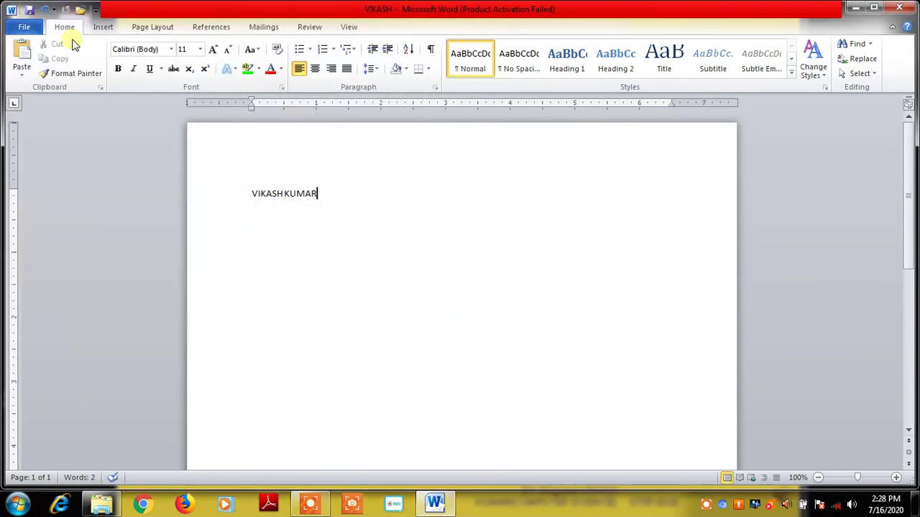
left_click(26, 28)
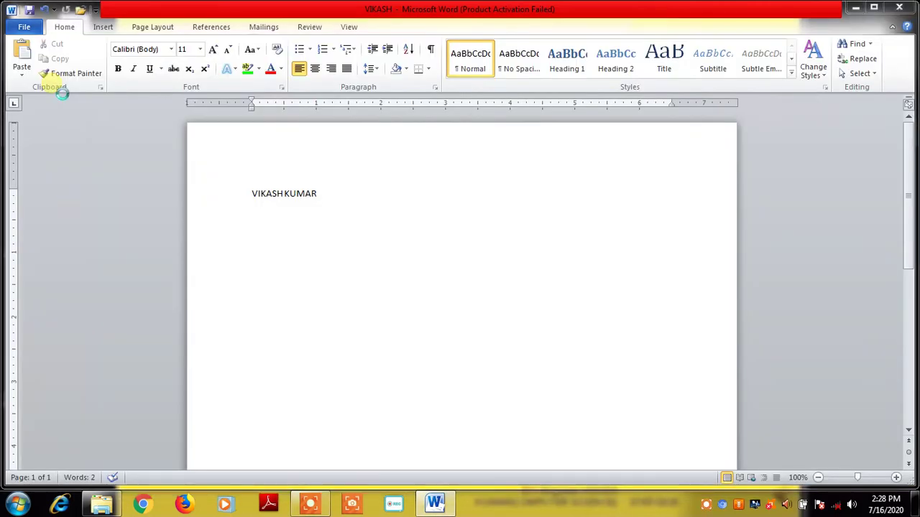
key("ctrl+o")
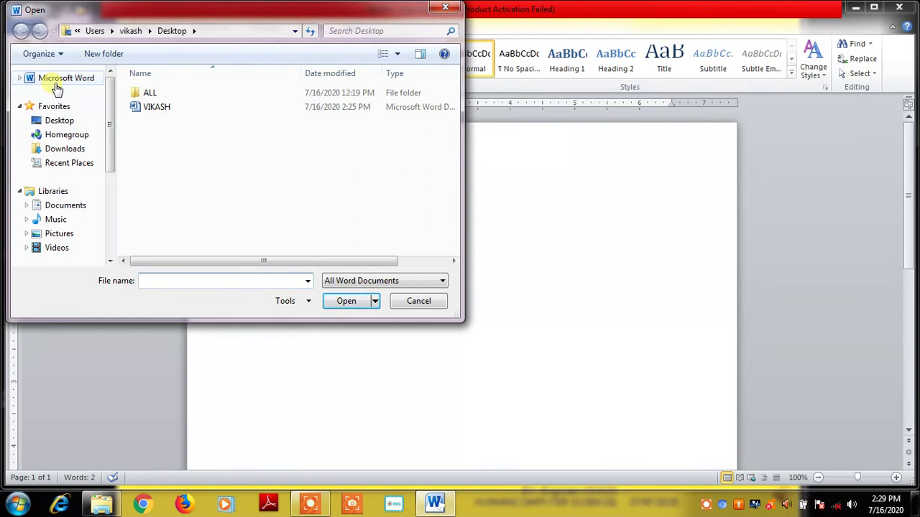
left_click(159, 113)
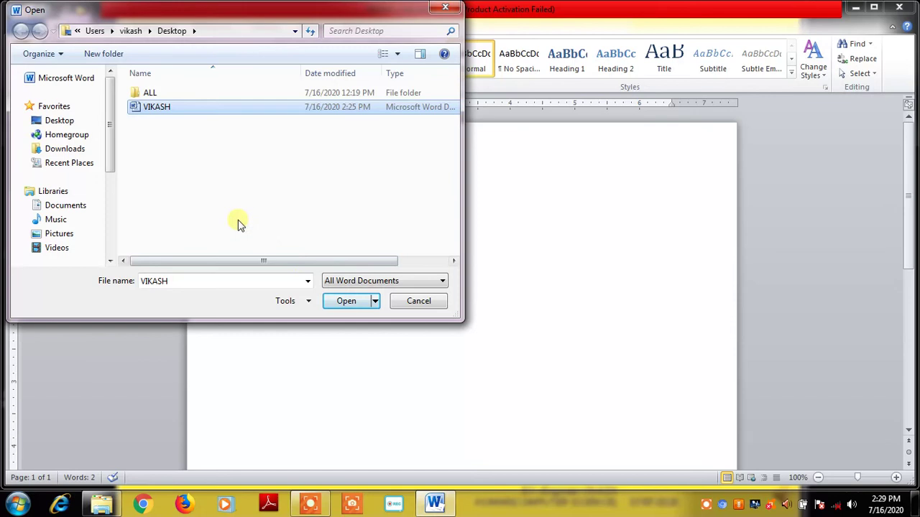
left_click(425, 311)
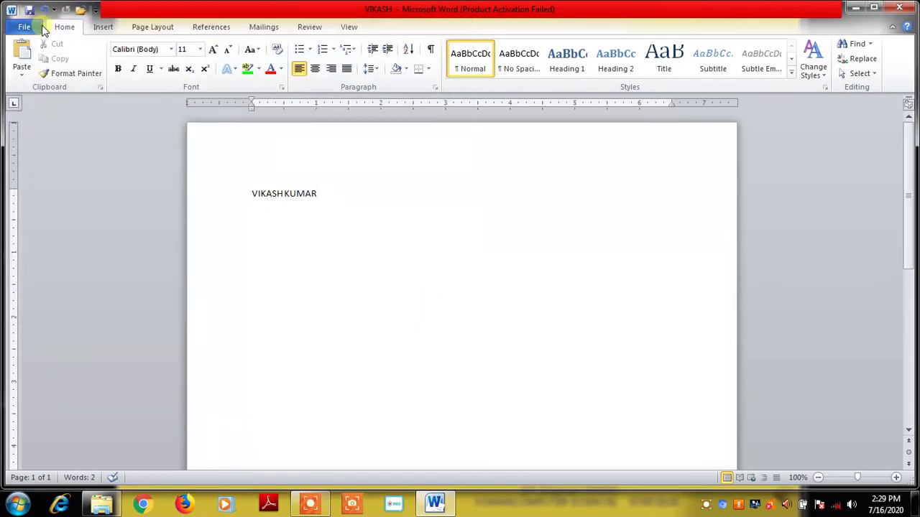
- Close the current document while keeping the program running
left_click(25, 26)
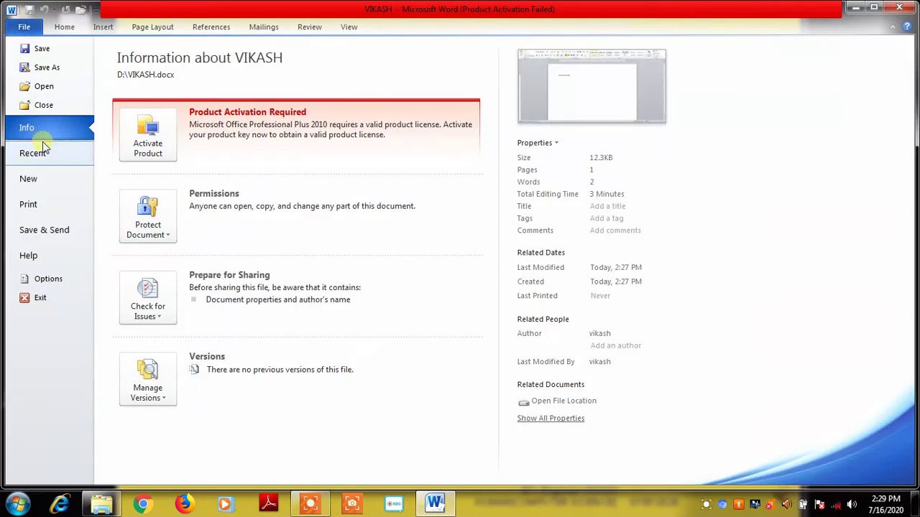
left_click(44, 105)
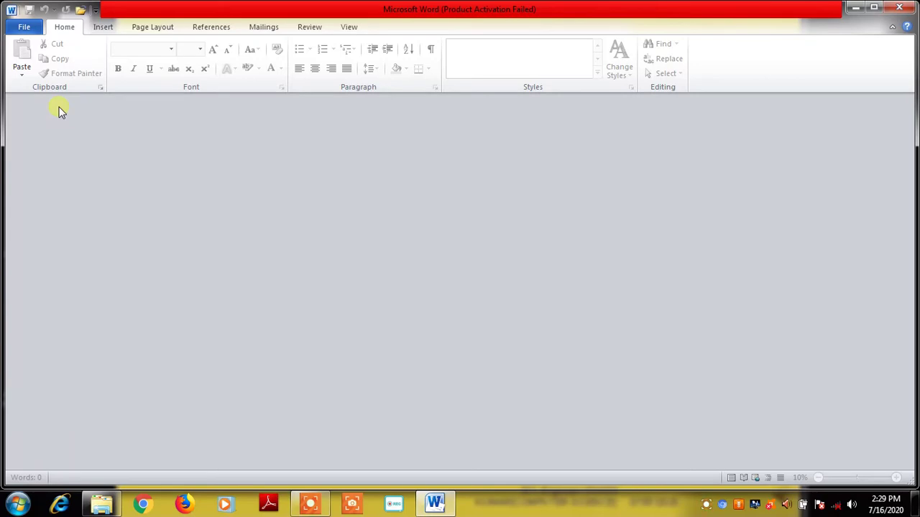
- Open the recently used document stored on D: from the recent documents list
left_click(24, 27)
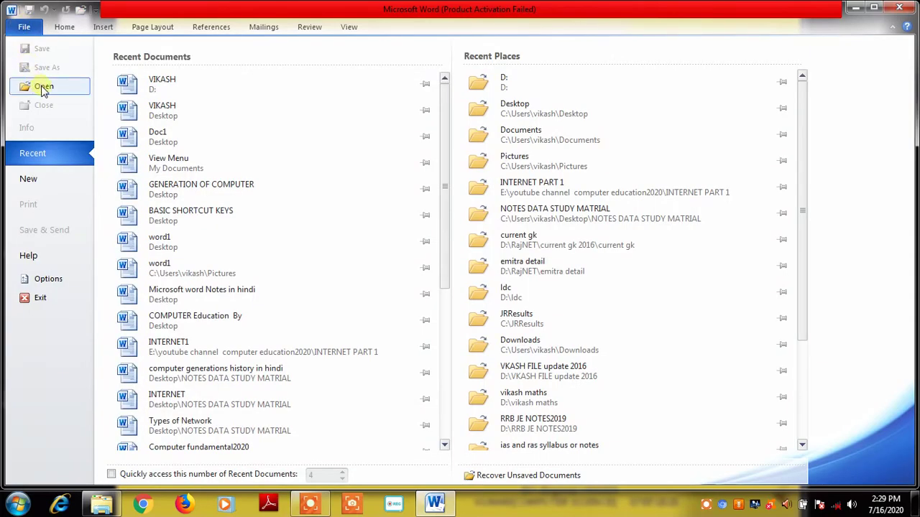
left_click(148, 94)
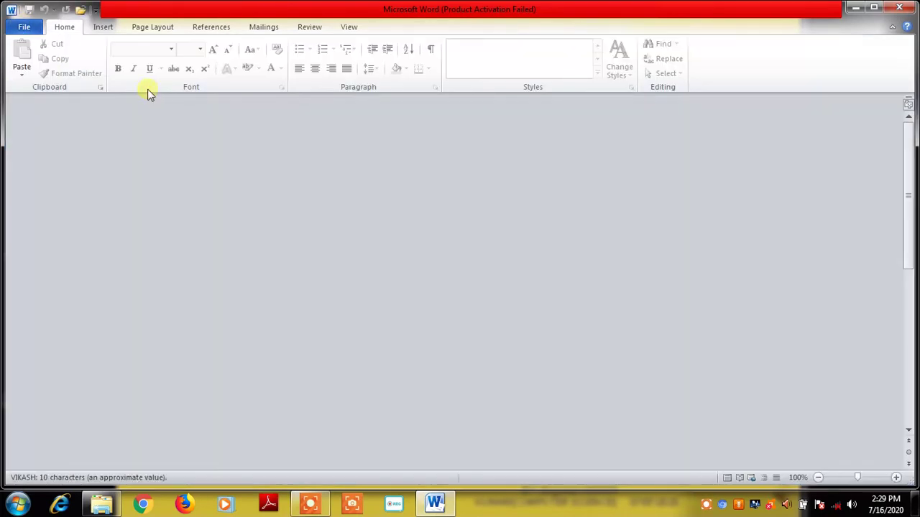
- Review the document's Info page, the recent documents and places, and the full range of templates available for new documents
left_click(24, 27)
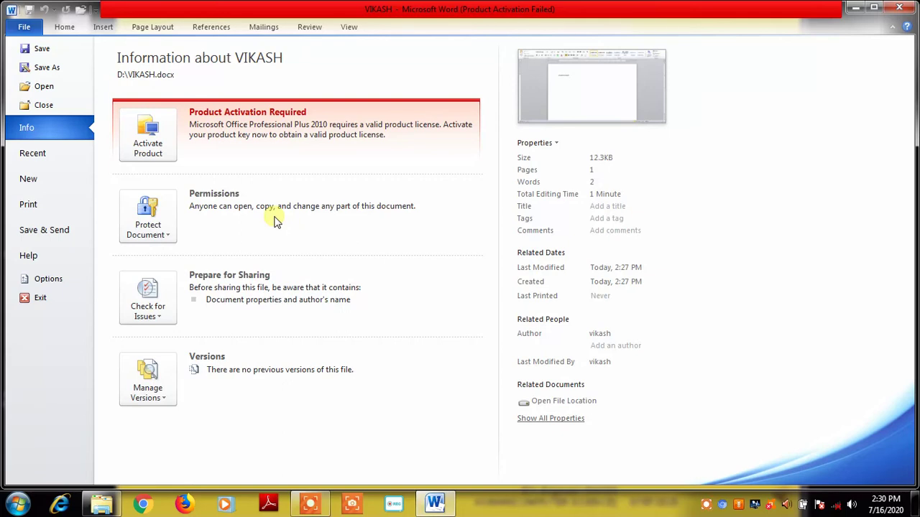
left_click(33, 153)
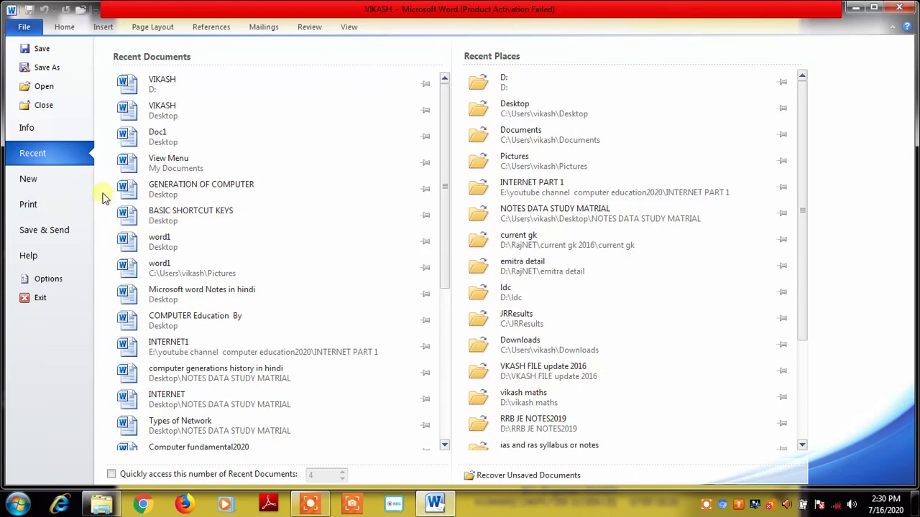
left_click(32, 180)
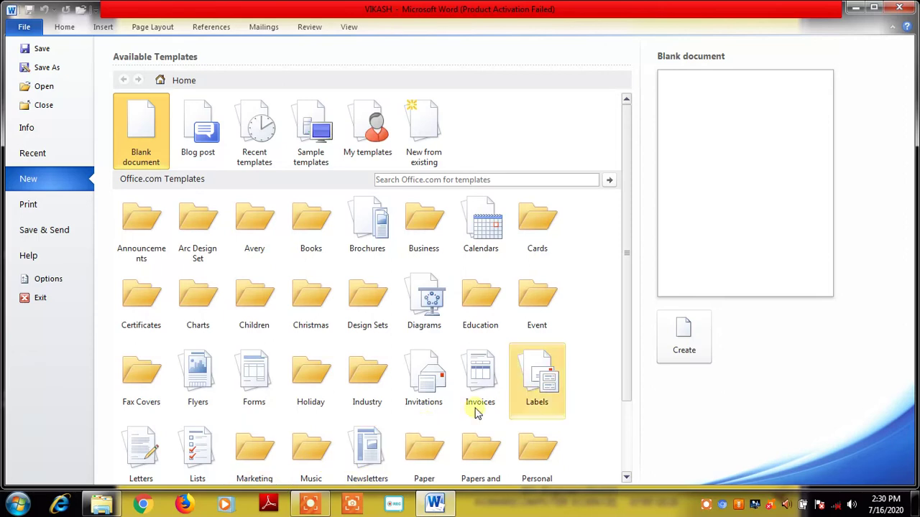
left_click_drag(628, 333, 628, 427)
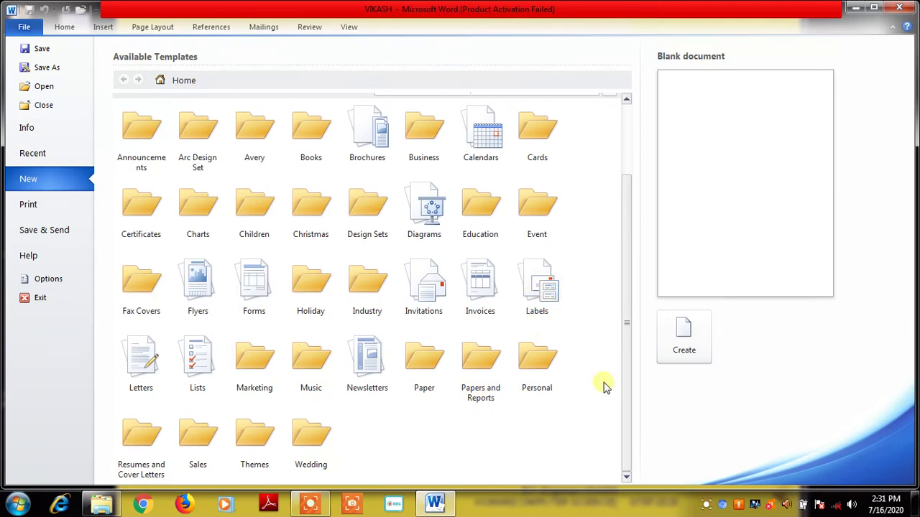
scroll(621, 394, "up", 3)
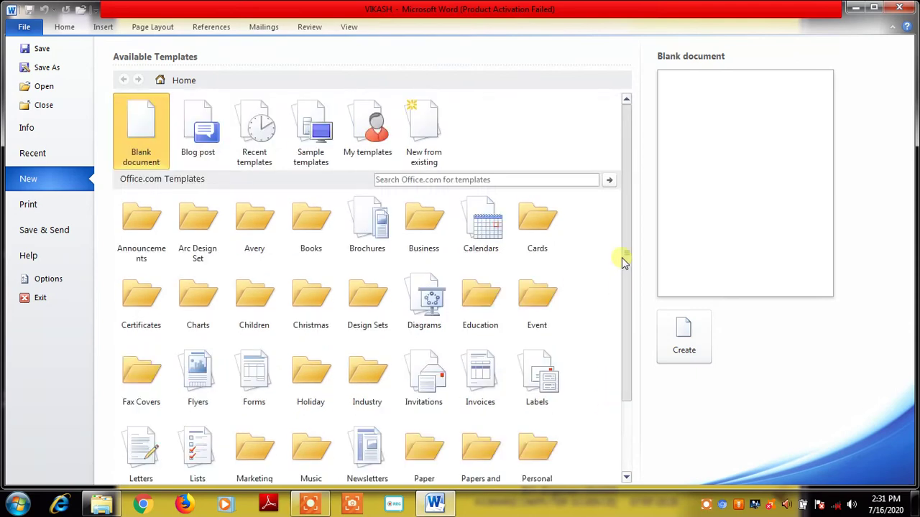
- Examine the print settings with preview, the Save & Send options and the Help page
left_click(60, 206)
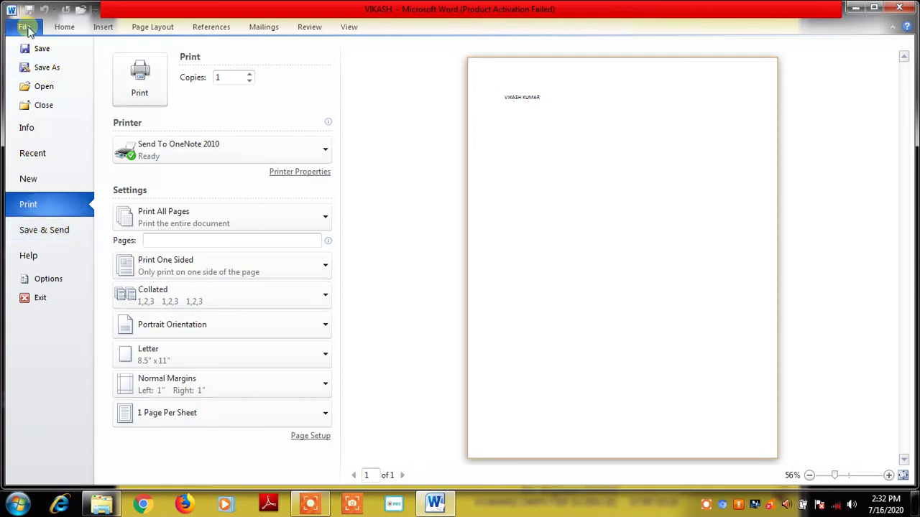
left_click(79, 231)
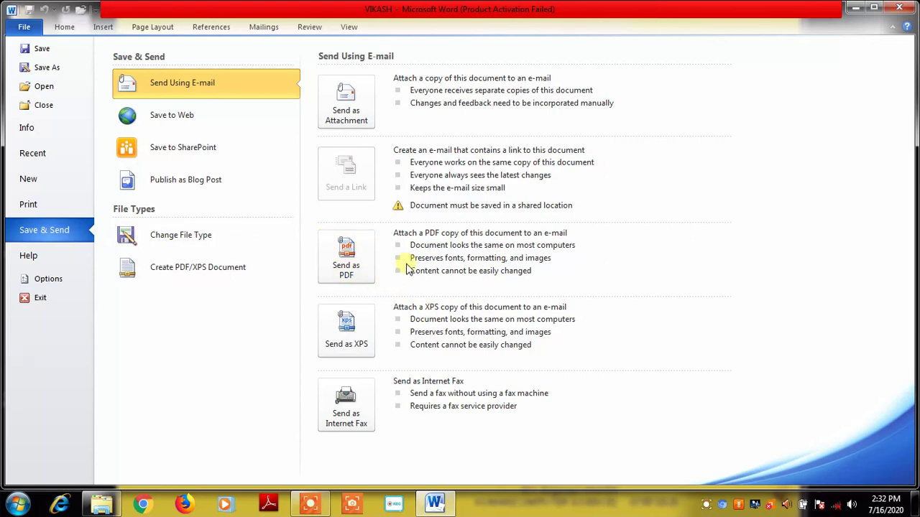
left_click(51, 255)
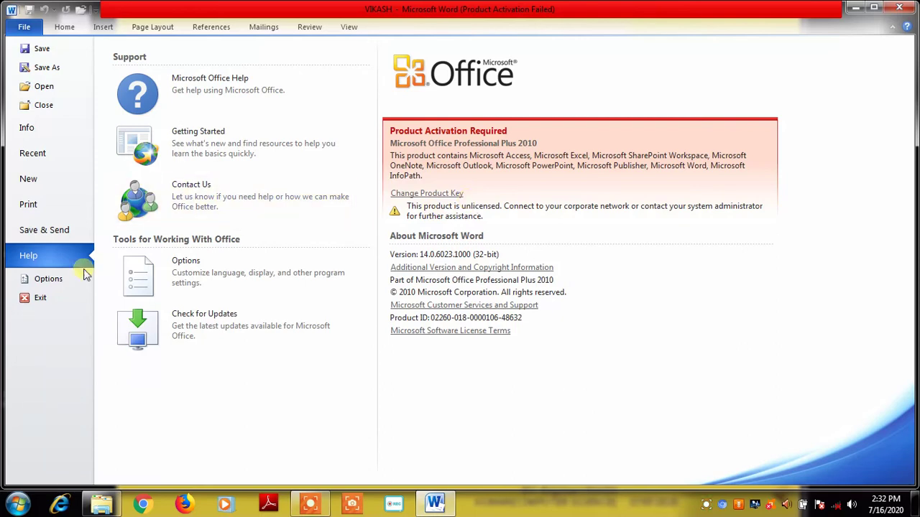
- Open Word Options and examine the General, Display, Proofing, Save, Language and Advanced settings
left_click(49, 279)
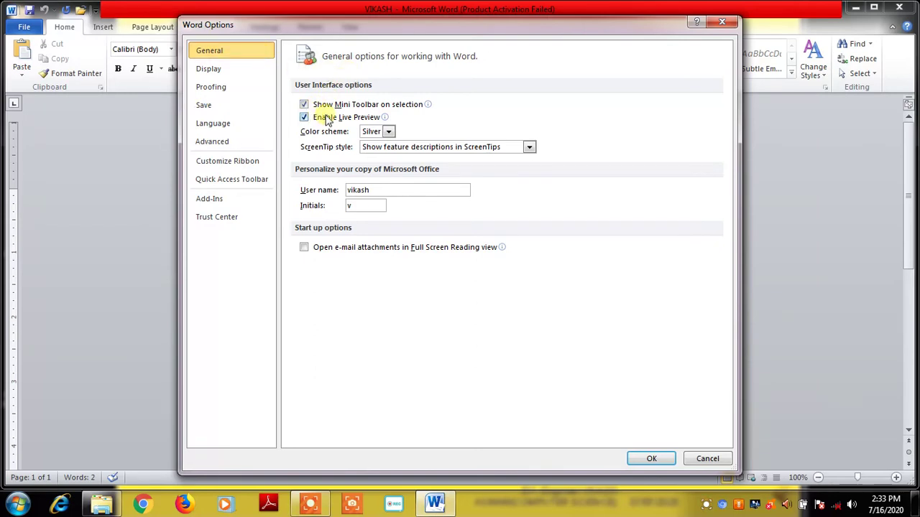
mouse_move(397, 109)
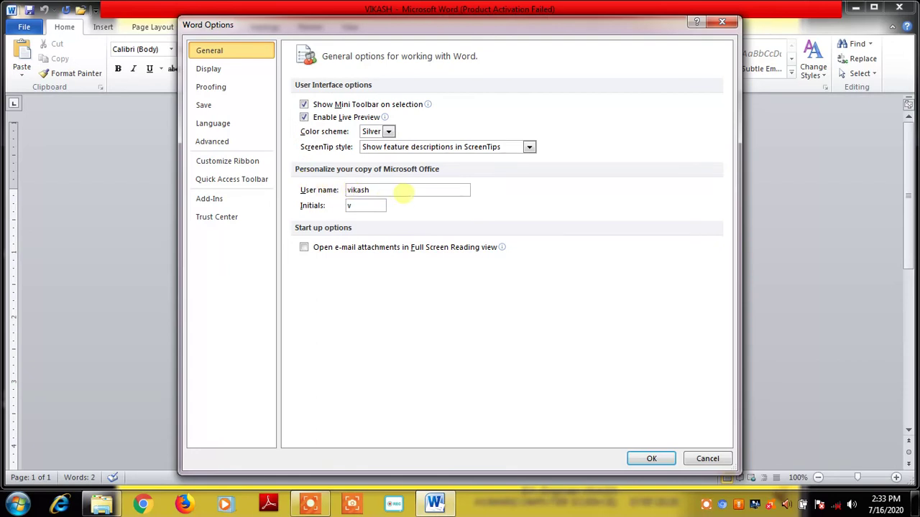
left_click(210, 70)
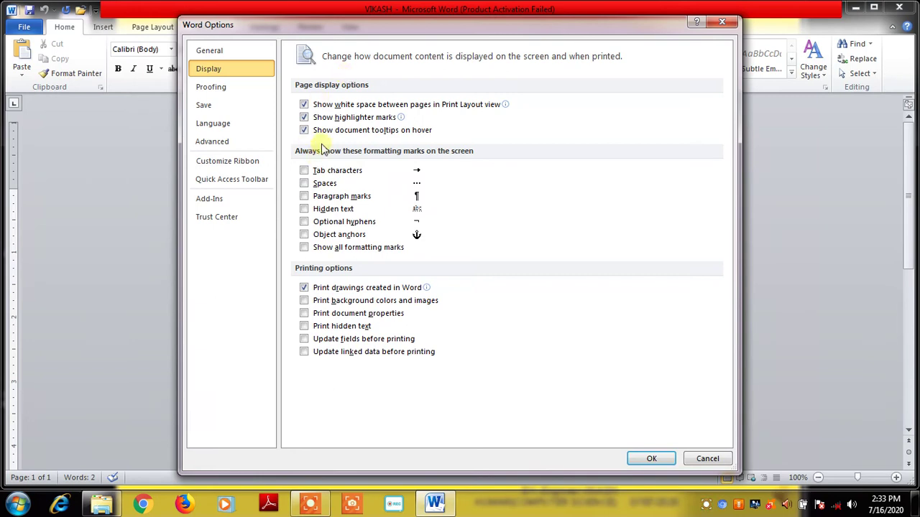
left_click(218, 87)
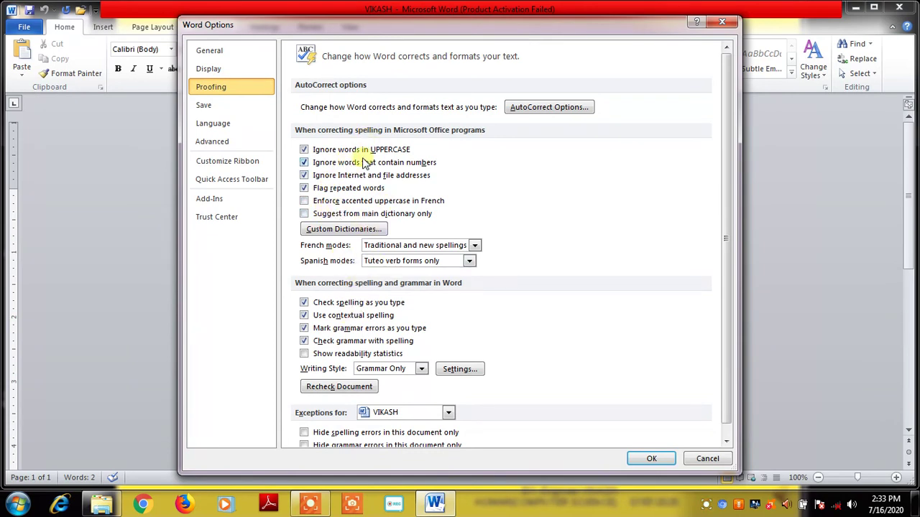
left_click(226, 106)
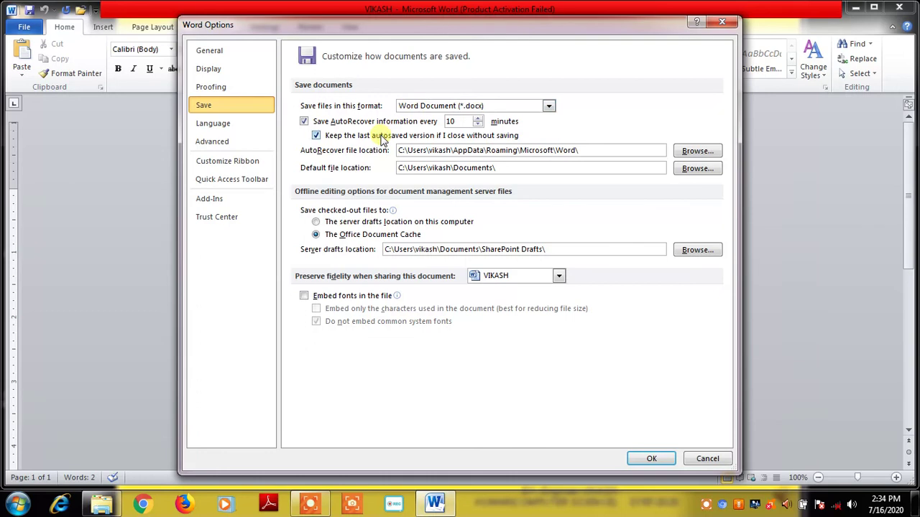
left_click(227, 126)
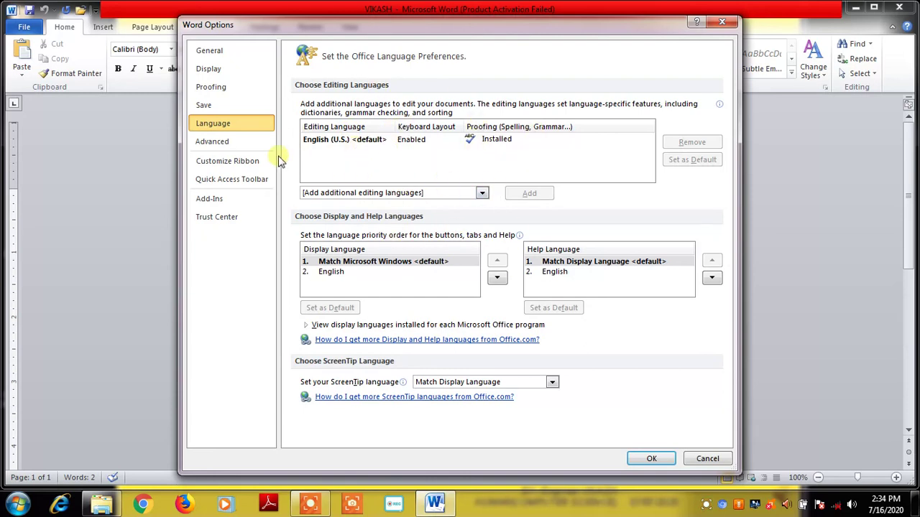
left_click(212, 143)
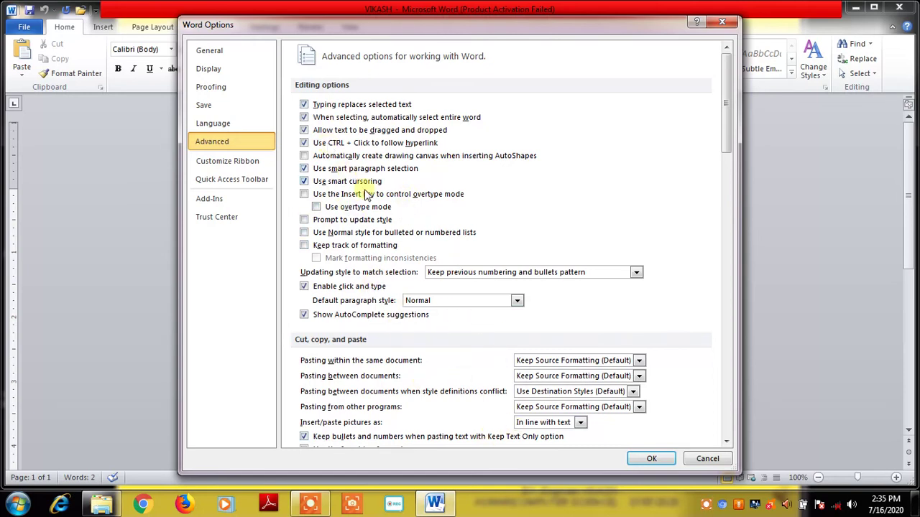
- Examine the ribbon customization with the Insert groups expanded, the Quick Access Toolbar and Trust Center settings, and leave the options without changes
left_click(231, 162)
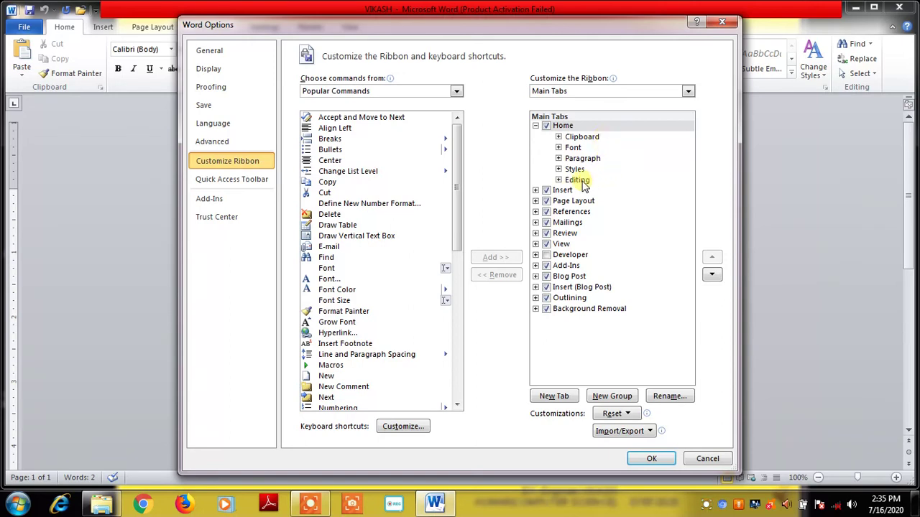
left_click(536, 191)
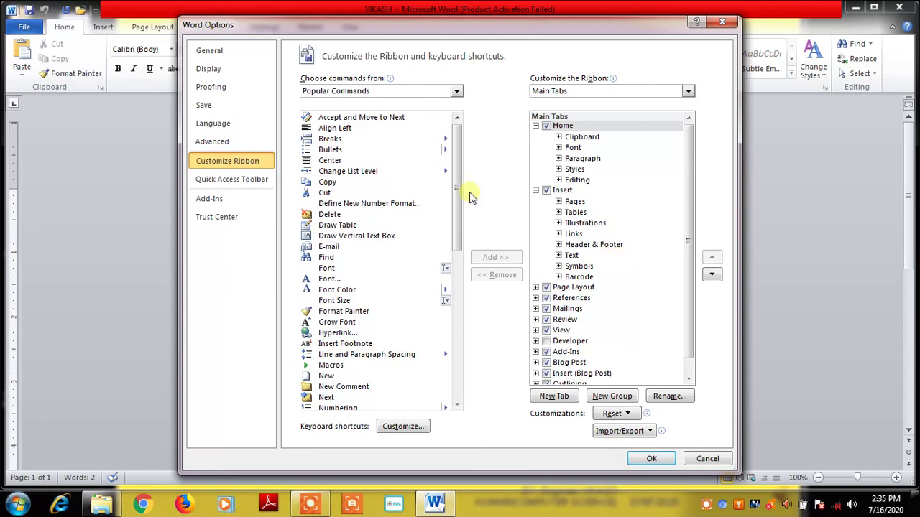
left_click(253, 184)
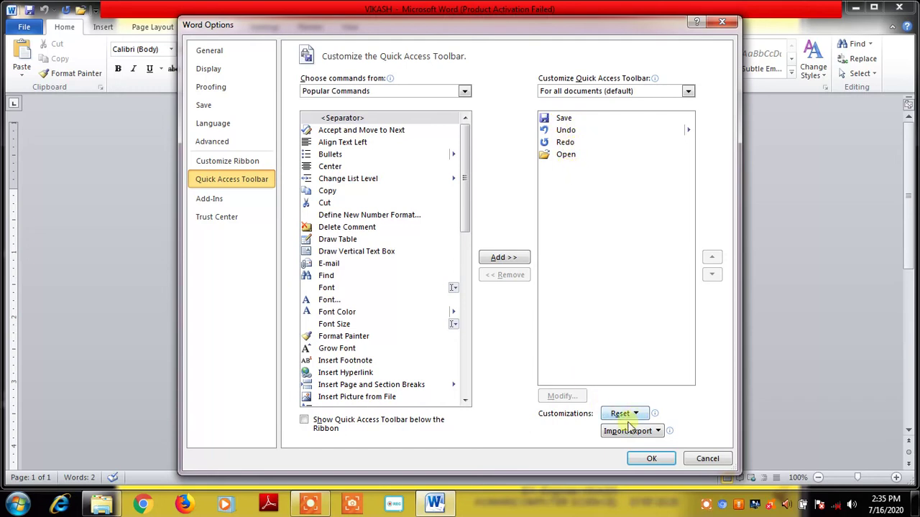
left_click(228, 219)
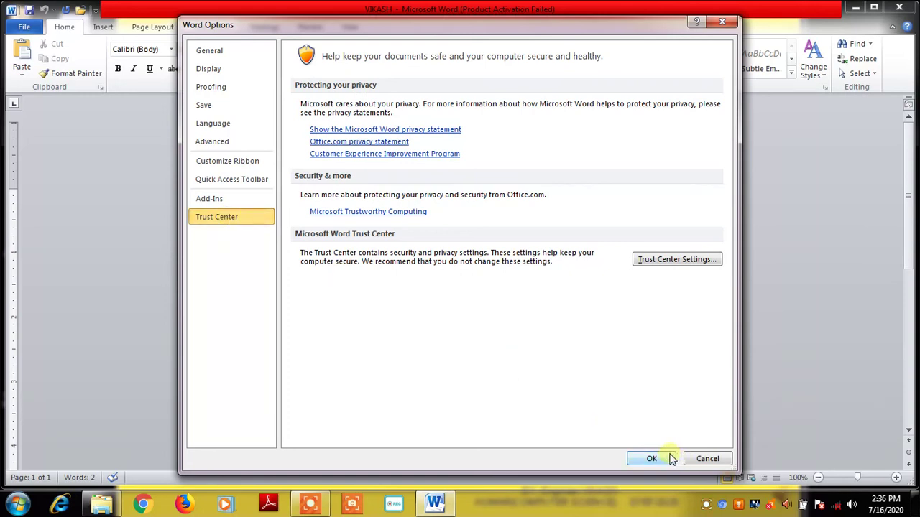
left_click(700, 458)
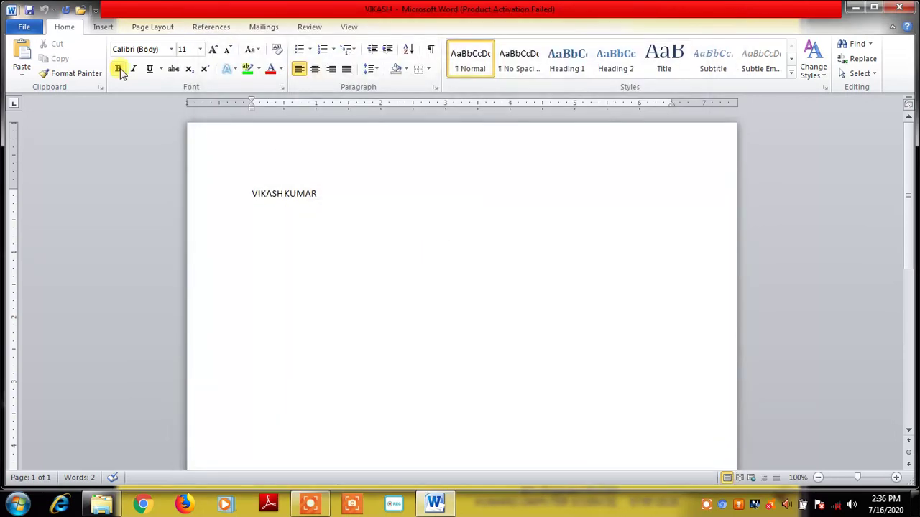
left_click(25, 27)
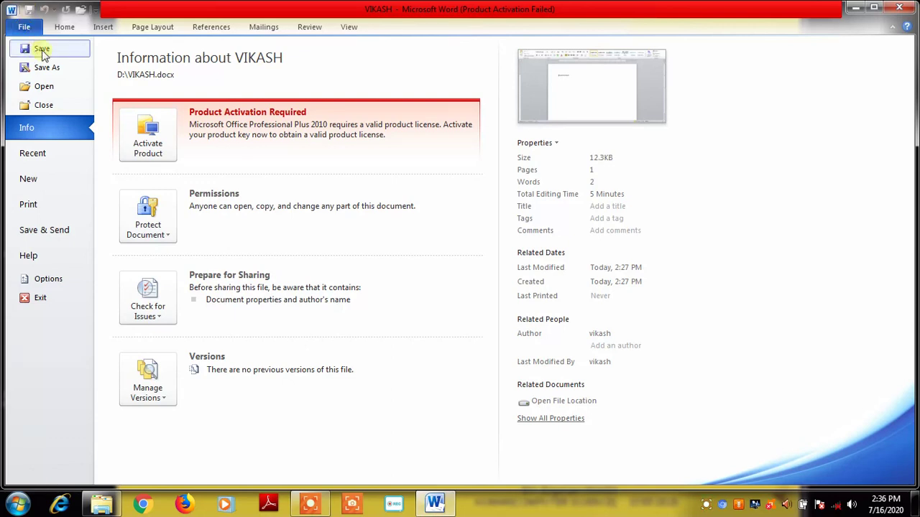
left_click(26, 27)
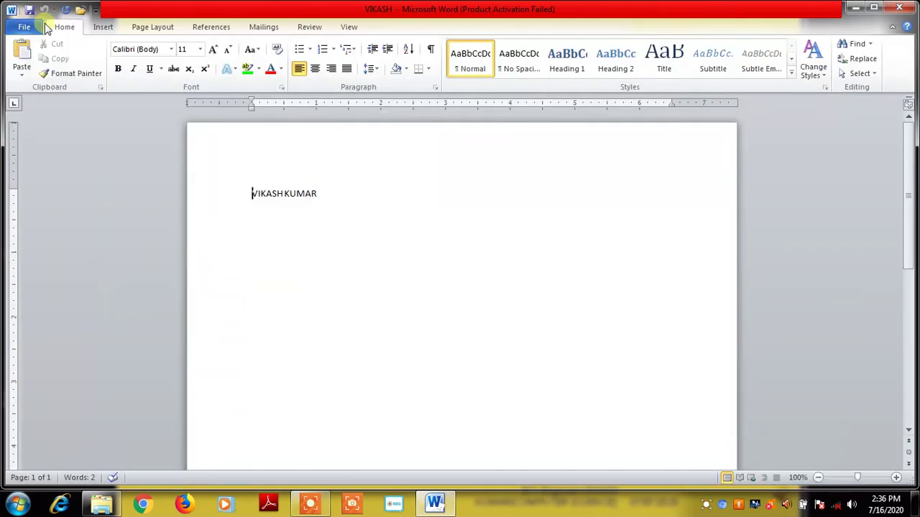